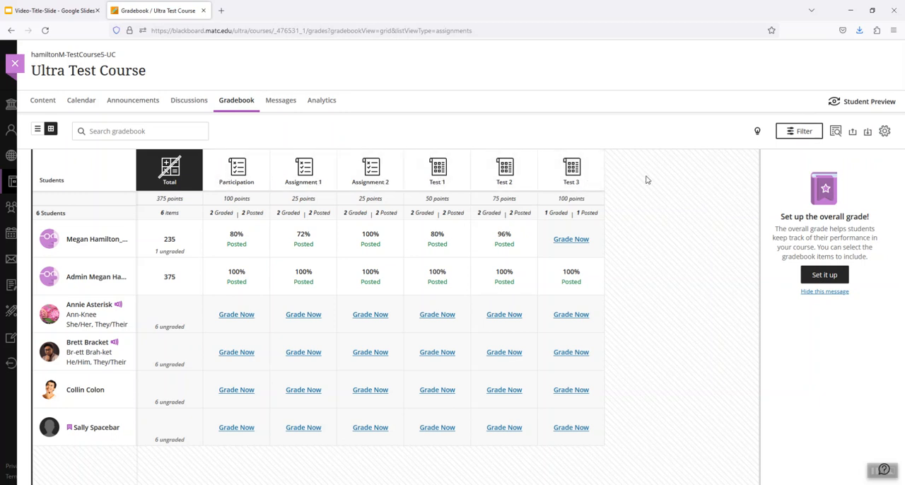
Switch to the Notepad note listing the planned grade weights, review it beside the gradebook and minimize it
{"action": "mouse_move", "coordinate": [308, 483]}
{"action": "left_click", "coordinate": [308, 453]}
{"action": "left_click_drag", "start_coordinate": [697, 323], "coordinate": [712, 144]}
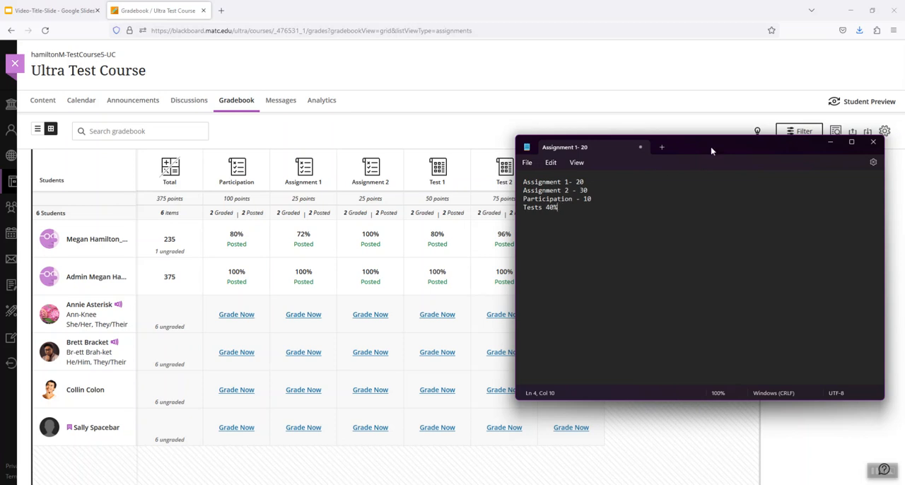
{"action": "left_click_drag", "start_coordinate": [716, 147], "coordinate": [674, 210]}
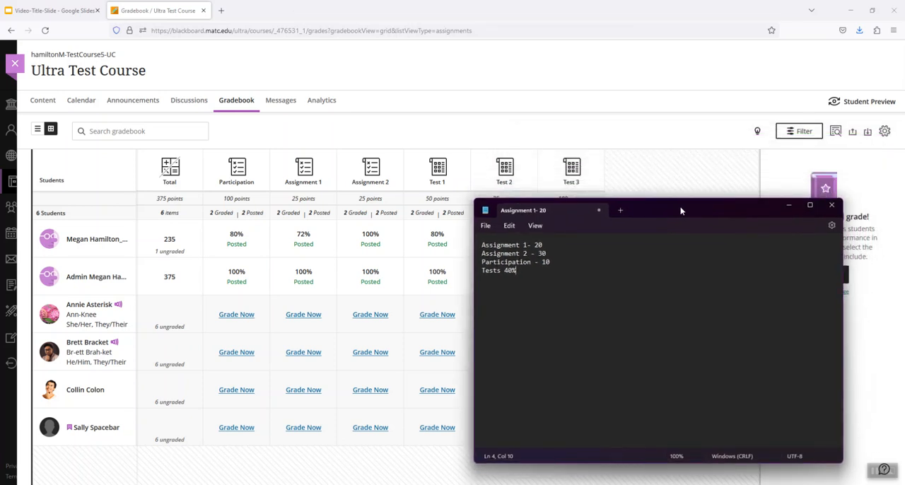
{"action": "left_click", "coordinate": [786, 206]}
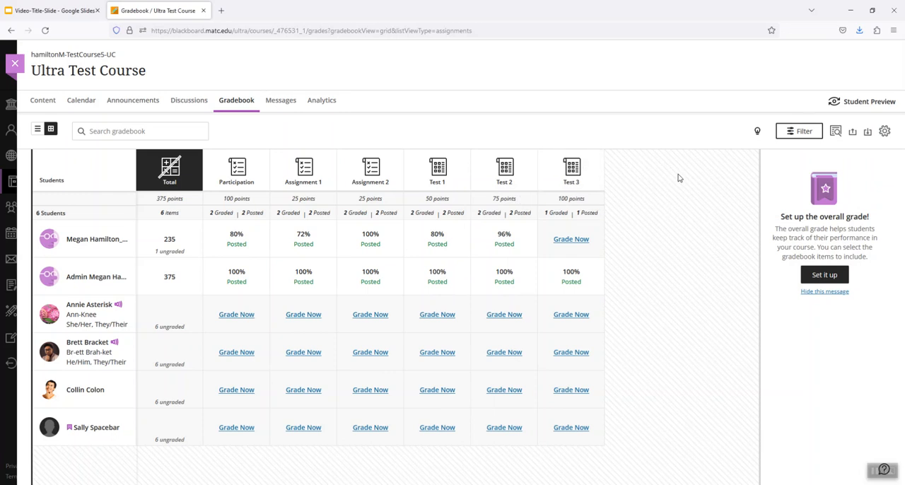
Open the overall grade setup from the gradebook settings and choose the Weighted calculation format
{"action": "mouse_move", "coordinate": [133, 189]}
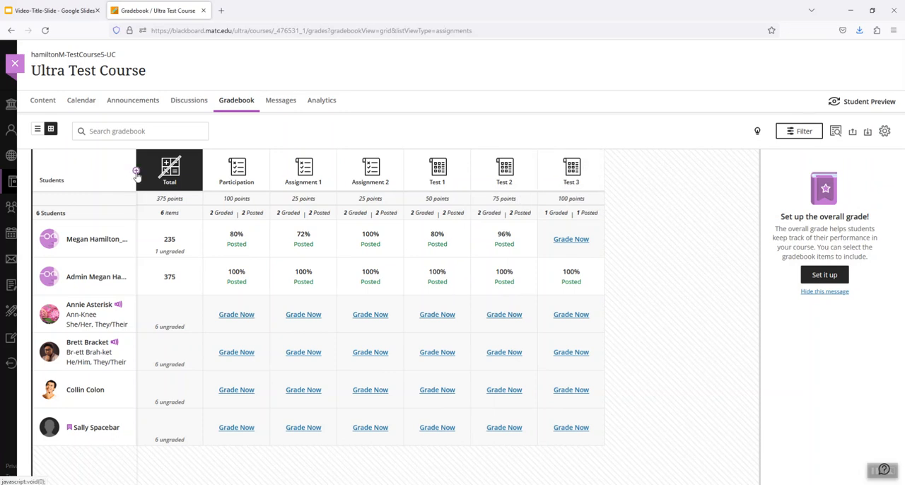
{"action": "left_click", "coordinate": [833, 275]}
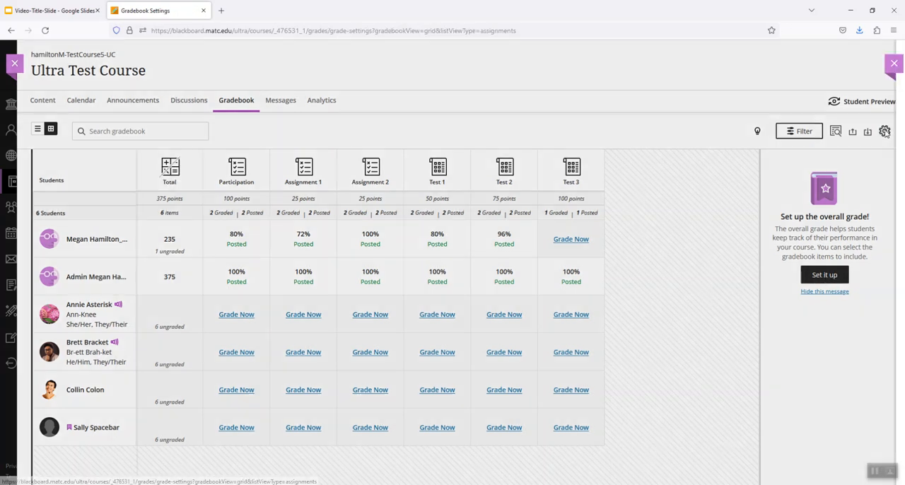
{"action": "scroll", "coordinate": [820, 169], "scroll_direction": "down", "scroll_amount": 3}
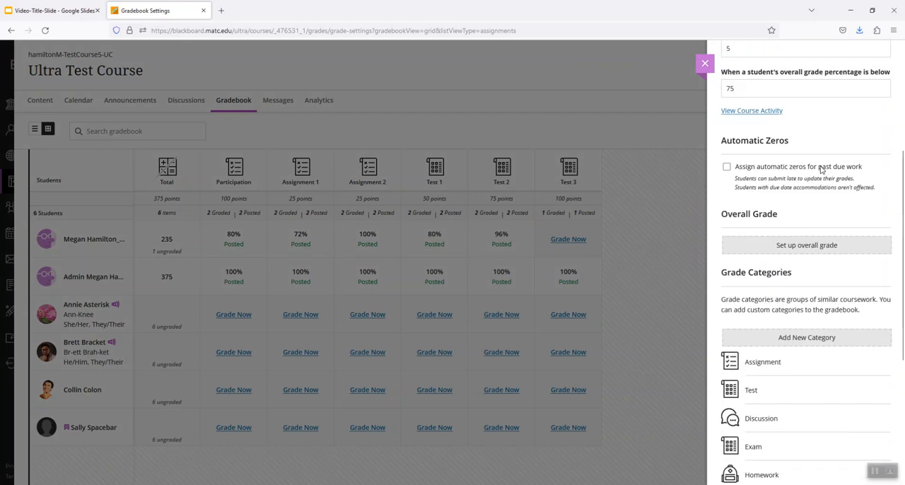
{"action": "left_click", "coordinate": [807, 240]}
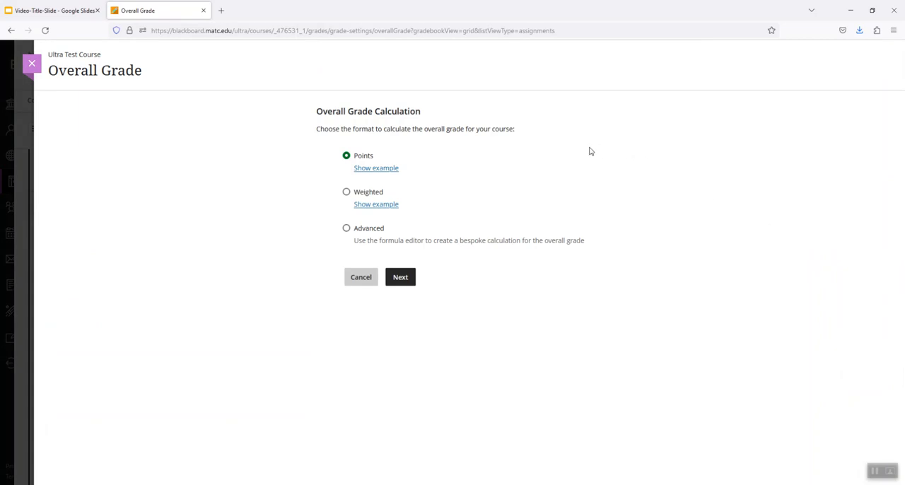
{"action": "left_click", "coordinate": [347, 193]}
{"action": "left_click", "coordinate": [401, 279]}
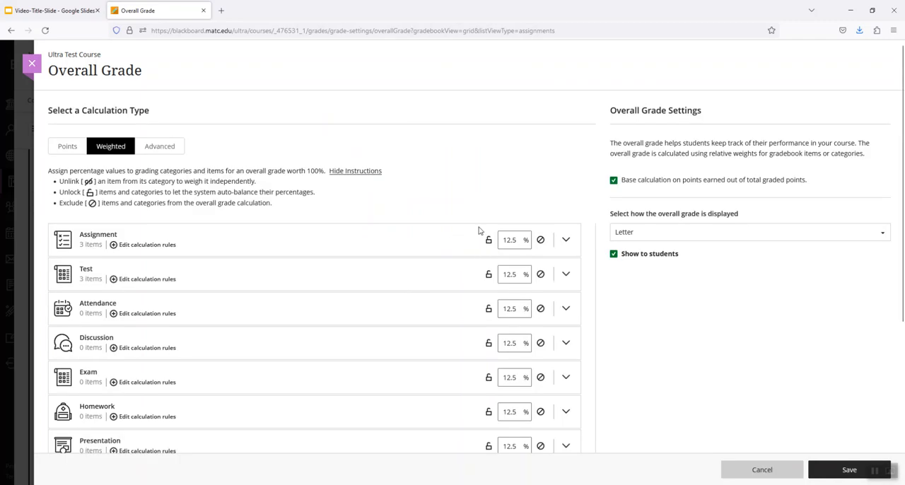
Exclude the Quiz, Presentation, Homework, Exam, Discussion and Attendance categories from the overall grade calculation
{"action": "scroll", "coordinate": [297, 159], "scroll_direction": "down", "scroll_amount": 3}
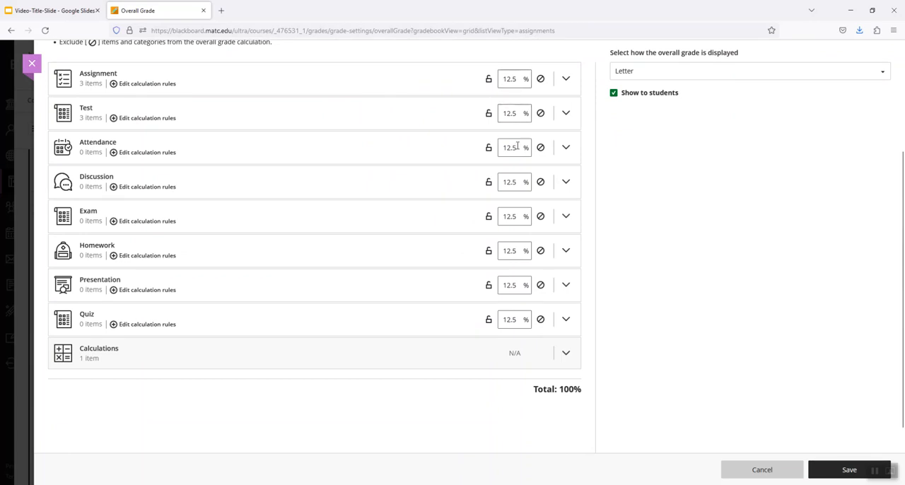
{"action": "left_click", "coordinate": [541, 321]}
{"action": "left_click", "coordinate": [541, 284]}
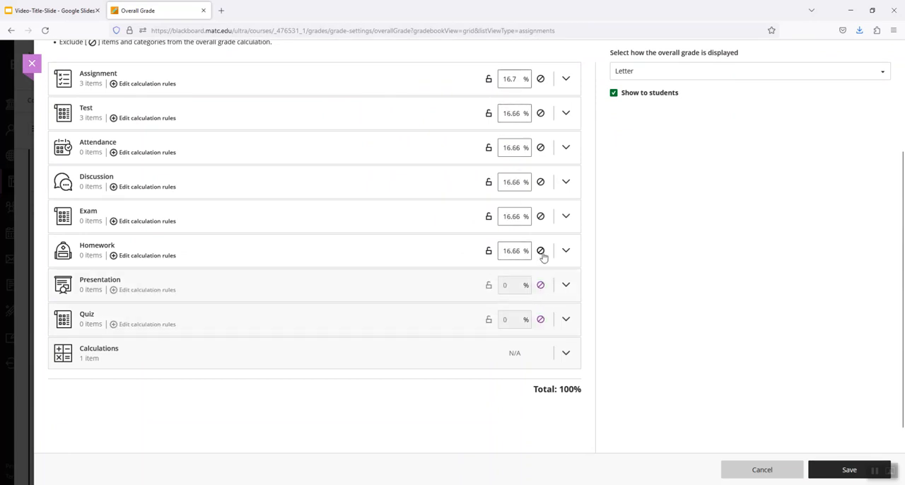
{"action": "left_click", "coordinate": [540, 251]}
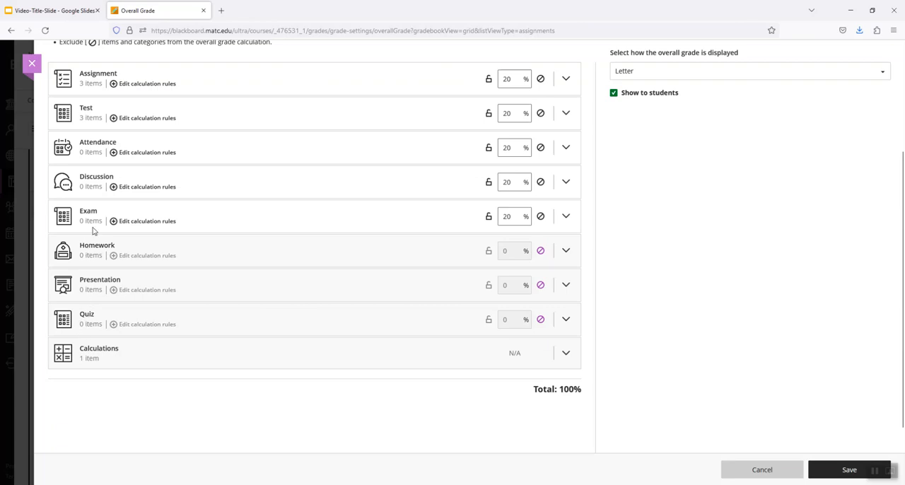
{"action": "left_click", "coordinate": [541, 217]}
{"action": "left_click", "coordinate": [541, 182]}
{"action": "left_click", "coordinate": [541, 147]}
Check the planned weights in the Notepad note and set the Test category's weight to 40%
{"action": "scroll", "coordinate": [559, 254], "scroll_direction": "up", "scroll_amount": 2}
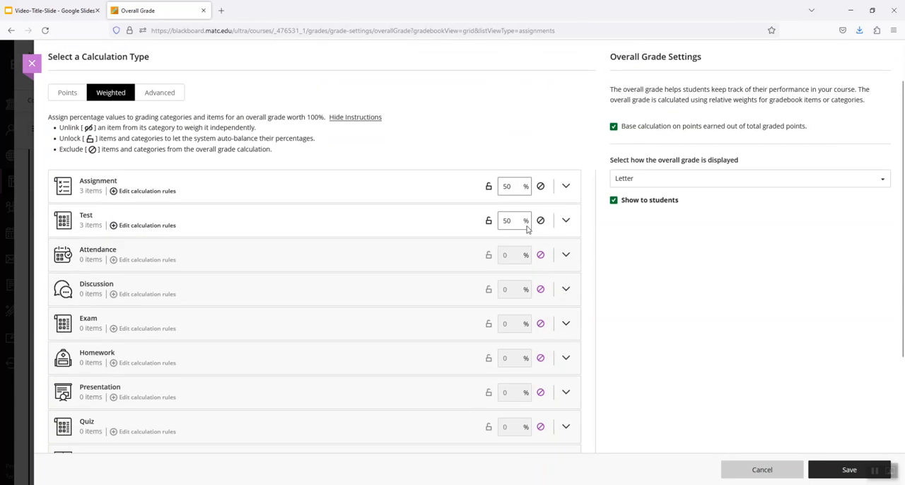
{"action": "left_click", "coordinate": [307, 483]}
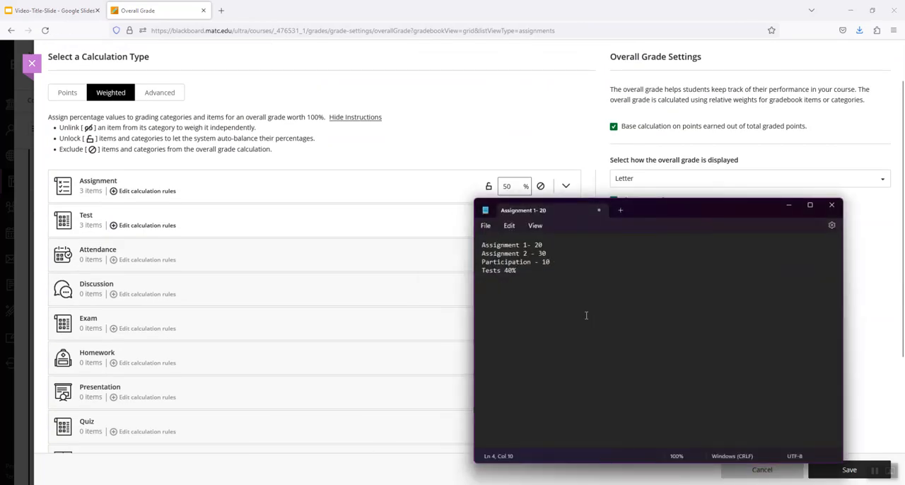
{"action": "left_click", "coordinate": [474, 113]}
{"action": "left_click_drag", "start_coordinate": [519, 220], "coordinate": [487, 220]}
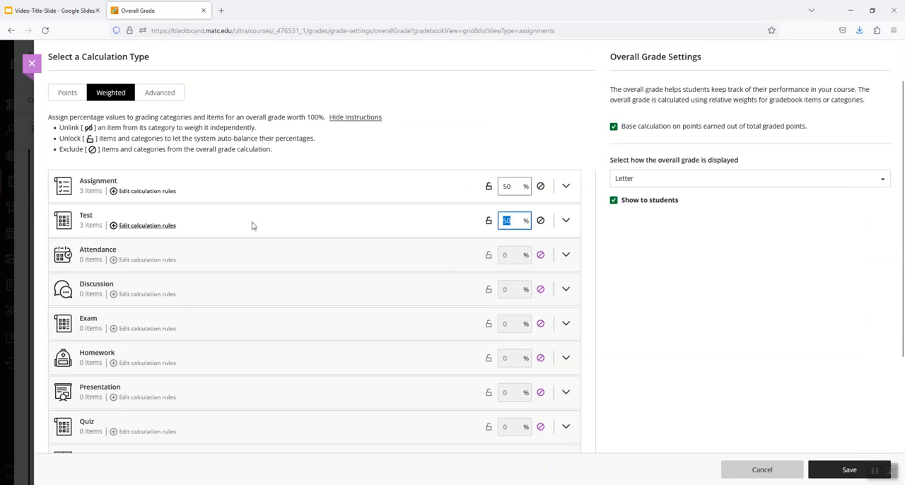
{"action": "type", "text": "40"}
Unlink Assignment 1, Assignment 2 and Participation from the Assignment category so each is weighted independently
{"action": "left_click", "coordinate": [567, 187]}
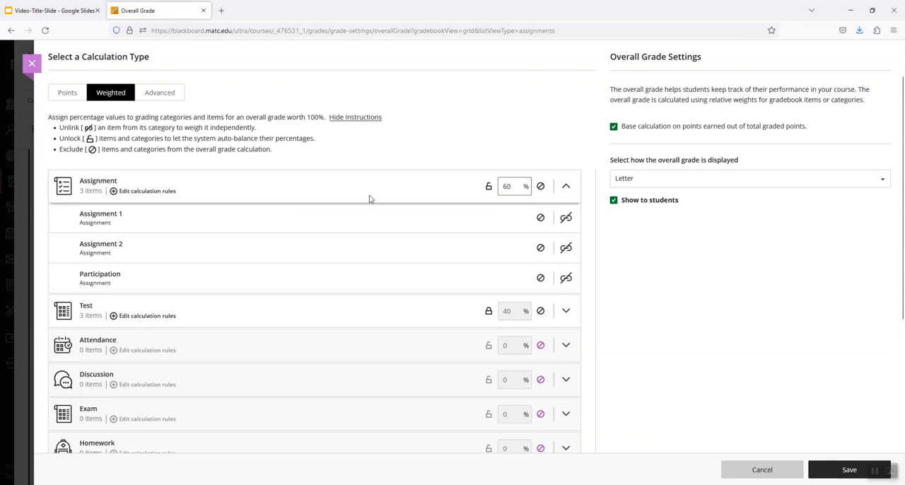
{"action": "left_click", "coordinate": [565, 219]}
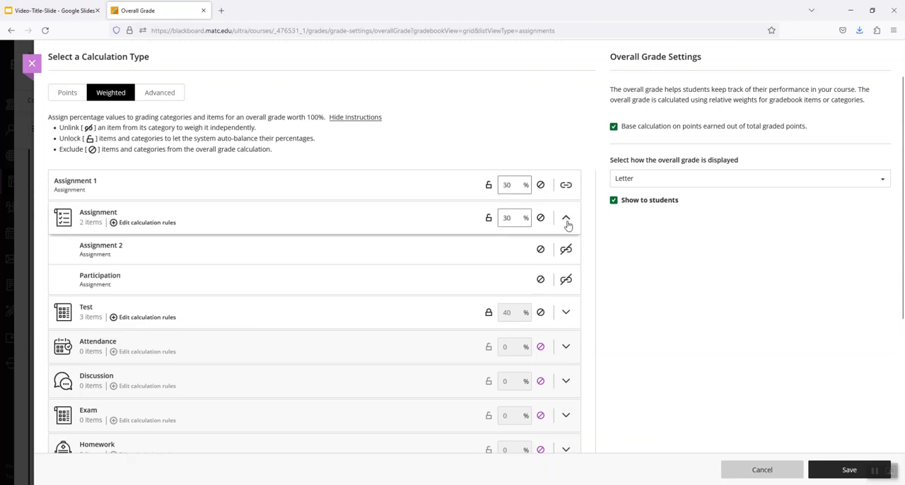
{"action": "left_click", "coordinate": [565, 249]}
{"action": "left_click", "coordinate": [565, 281]}
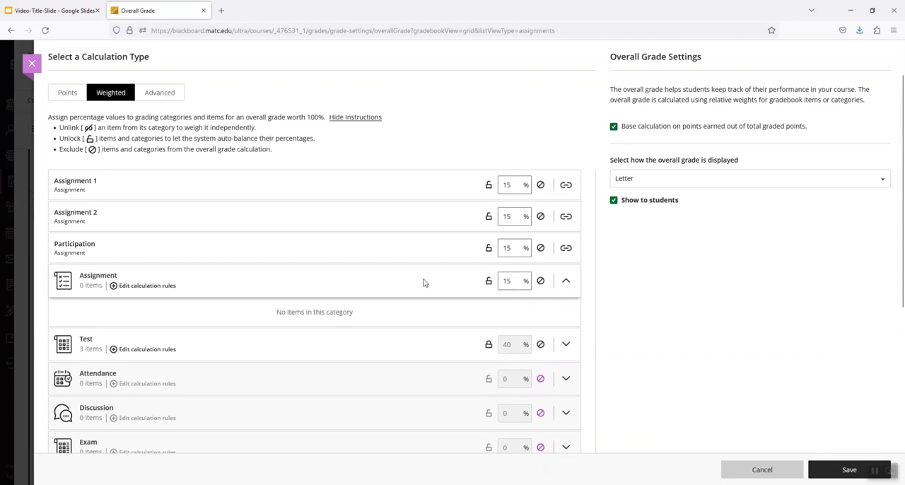
Set the empty Assignment category's weight to 0 and exclude it from the overall grade calculation
{"action": "left_click_drag", "start_coordinate": [519, 281], "coordinate": [496, 279]}
{"action": "type", "text": "0"}
{"action": "left_click", "coordinate": [540, 280]}
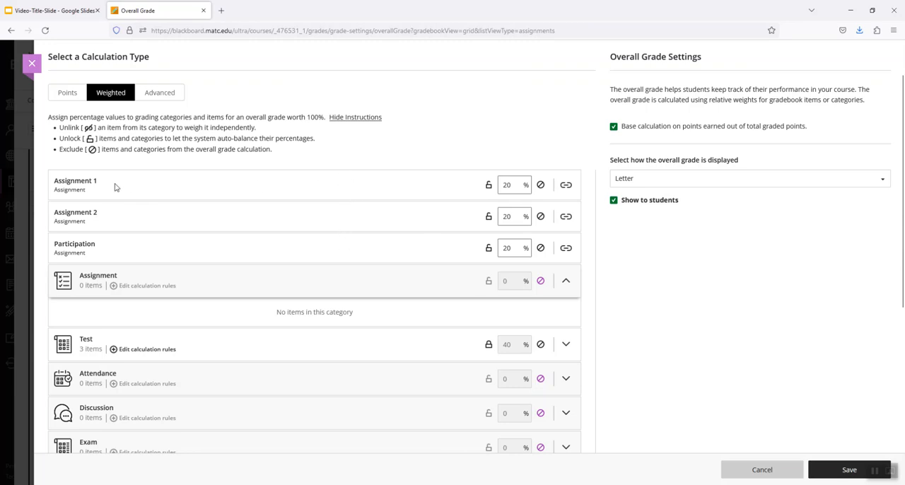
Consult the weights note in Notepad and set Assignment 2's weight to 30%
{"action": "left_click", "coordinate": [331, 484]}
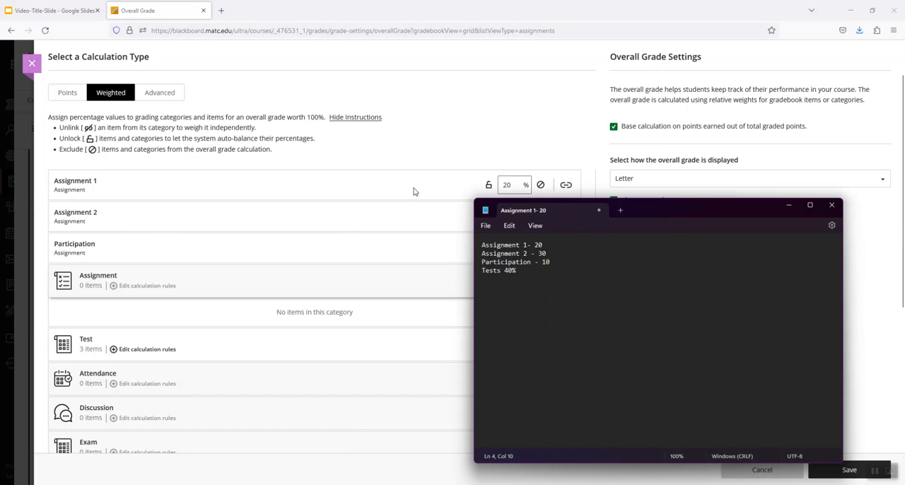
{"action": "left_click", "coordinate": [506, 134]}
{"action": "left_click_drag", "start_coordinate": [517, 217], "coordinate": [475, 217]}
{"action": "type", "text": "30"}
{"action": "left_click", "coordinate": [497, 140]}
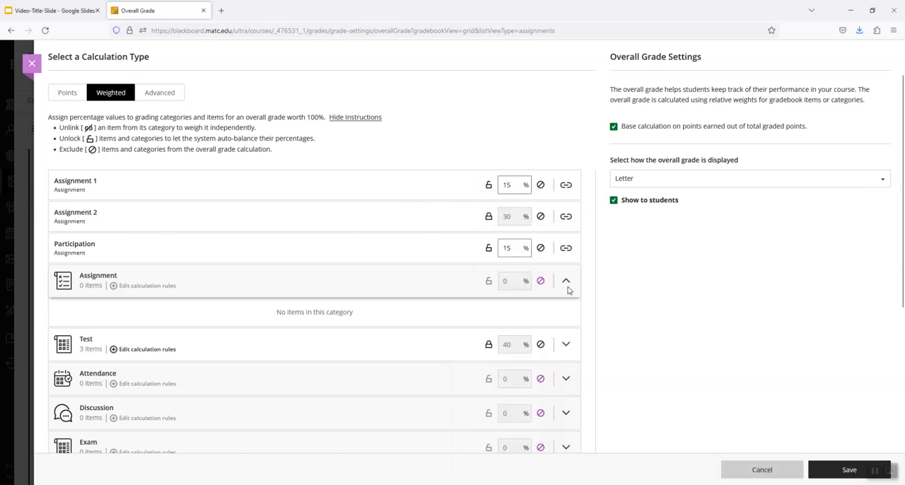
Check the Notepad note again and set Participation's weight to 10%
{"action": "key", "text": "alt+Tab"}
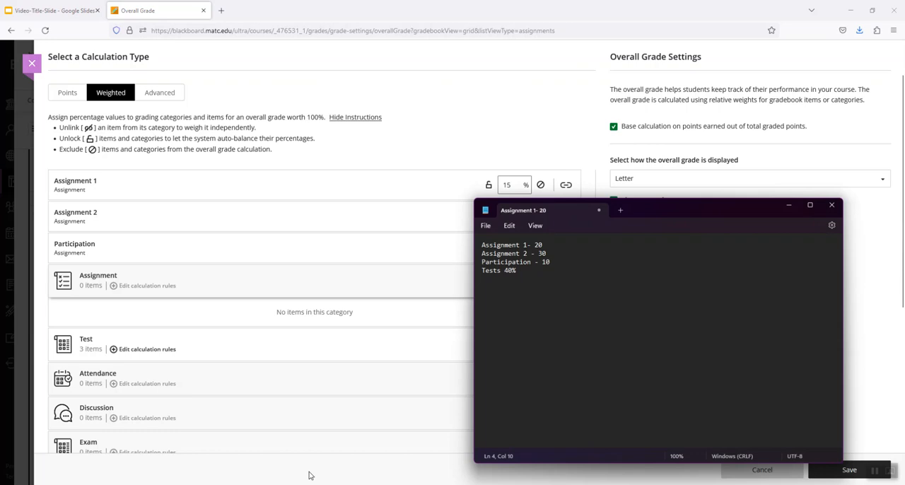
{"action": "key", "text": "alt+Tab"}
{"action": "left_click", "coordinate": [511, 247]}
{"action": "double_click", "coordinate": [511, 247]}
{"action": "type", "text": "10"}
{"action": "left_click", "coordinate": [638, 280]}
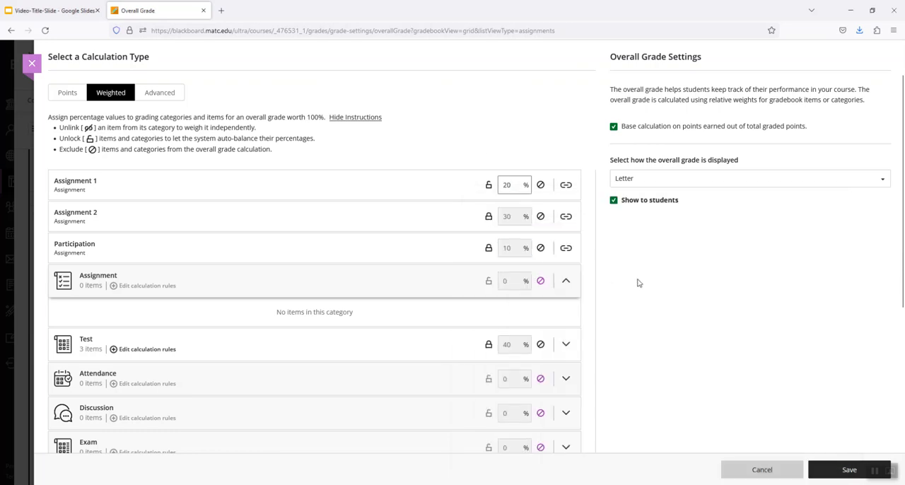
Check the total of all weights and lock Assignment 1's weight
{"action": "scroll", "coordinate": [638, 281], "scroll_direction": "down", "scroll_amount": 5}
{"action": "left_click_drag", "start_coordinate": [535, 307], "coordinate": [583, 313]}
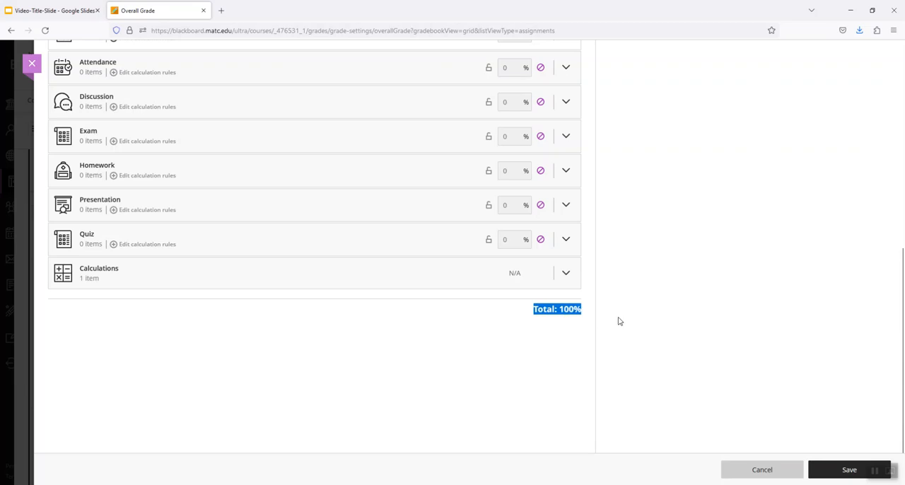
{"action": "scroll", "coordinate": [625, 324], "scroll_direction": "up", "scroll_amount": 5}
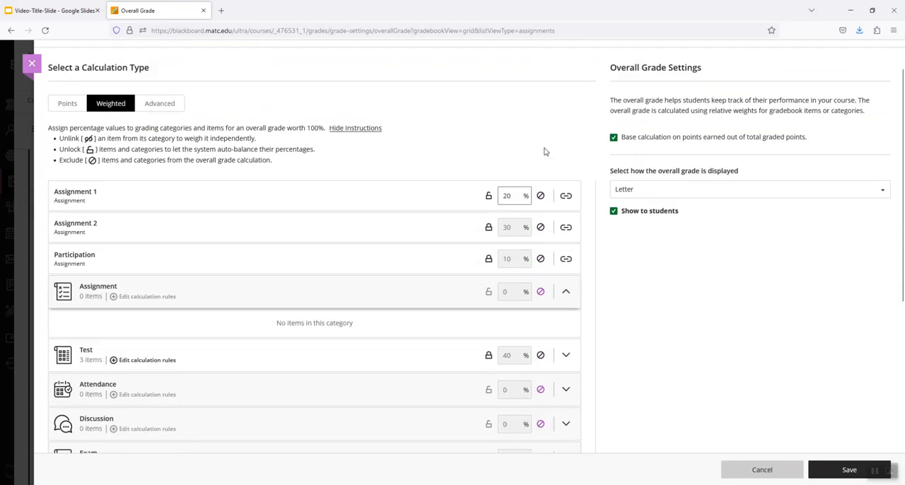
{"action": "left_click", "coordinate": [488, 195]}
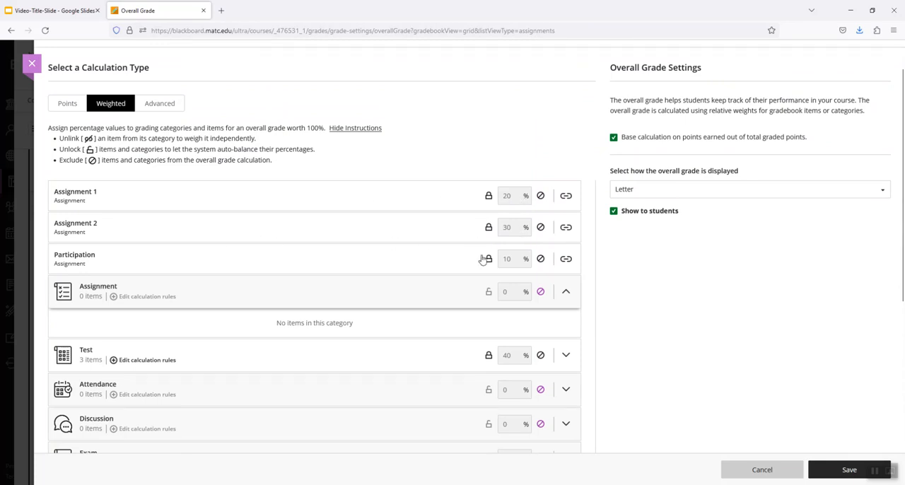
Collapse the empty Assignment category and expand the Test category to review the tests it contains
{"action": "left_click", "coordinate": [566, 291]}
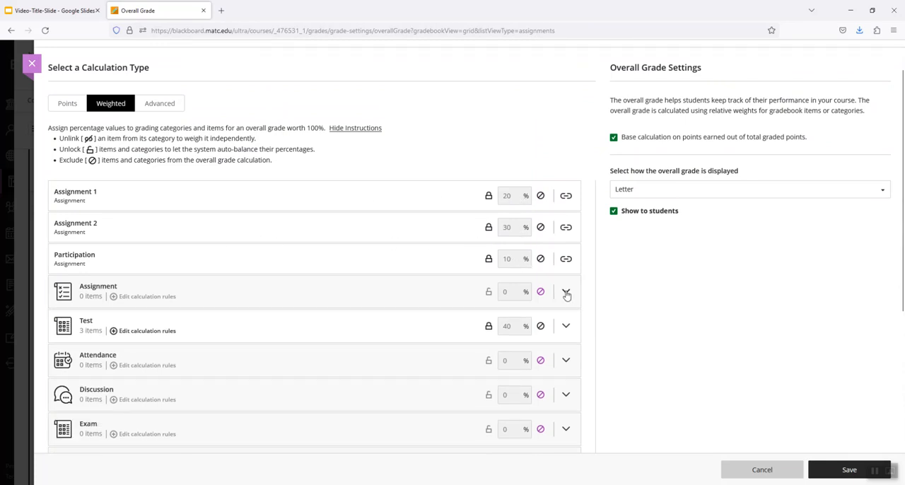
{"action": "left_click", "coordinate": [565, 327]}
{"action": "scroll", "coordinate": [622, 306], "scroll_direction": "down", "scroll_amount": 1}
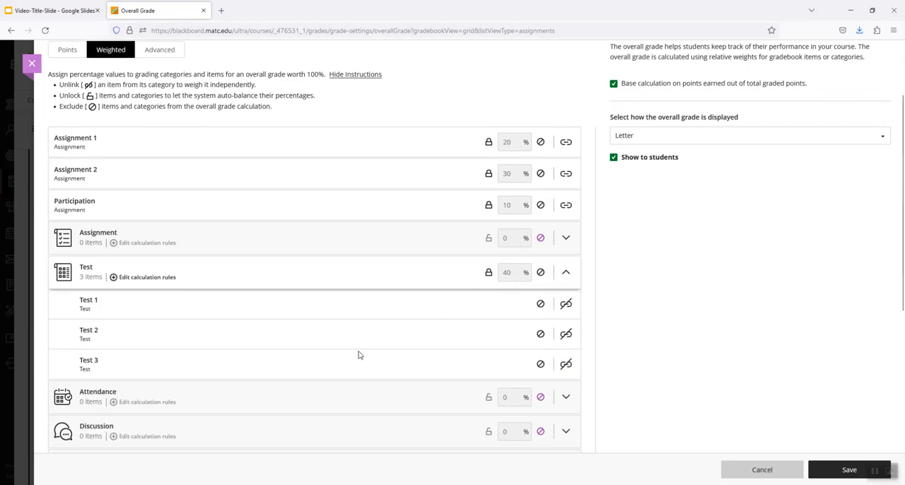
{"action": "scroll", "coordinate": [773, 298], "scroll_direction": "up", "scroll_amount": 2}
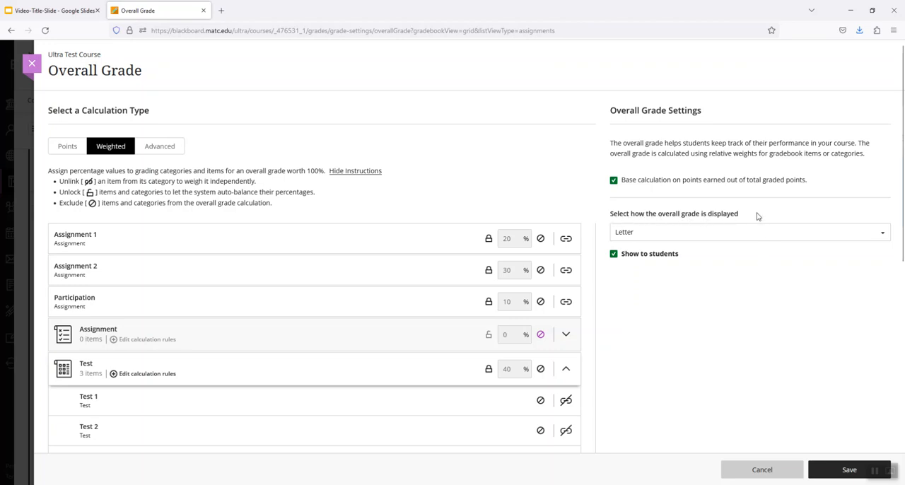
Set the overall grade to be displayed as Percentage
{"action": "left_click", "coordinate": [631, 237]}
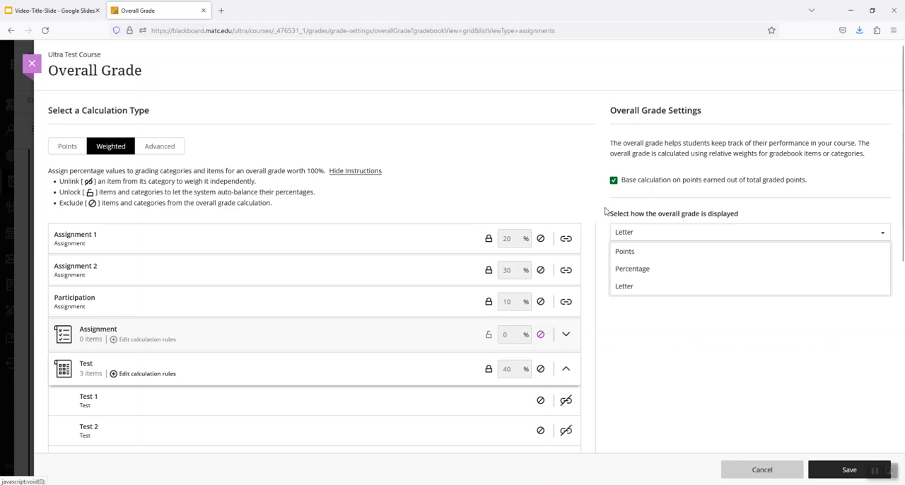
{"action": "left_click", "coordinate": [606, 212]}
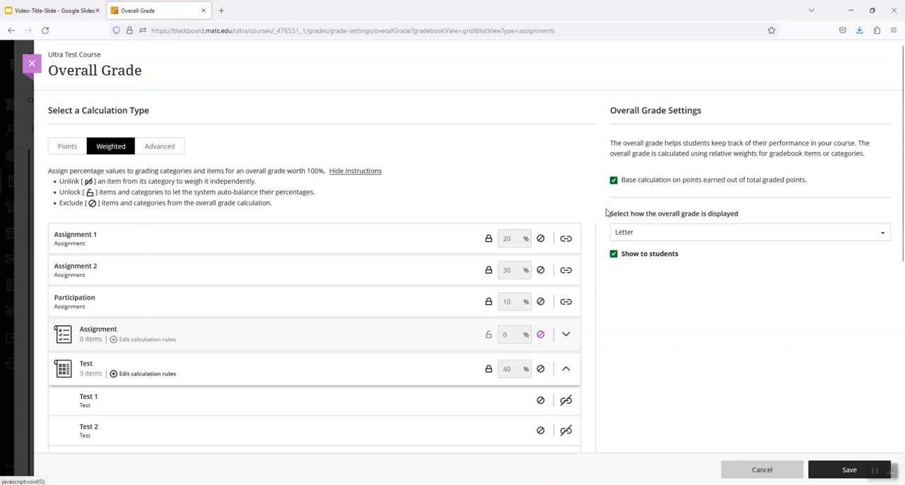
{"action": "left_click", "coordinate": [623, 233]}
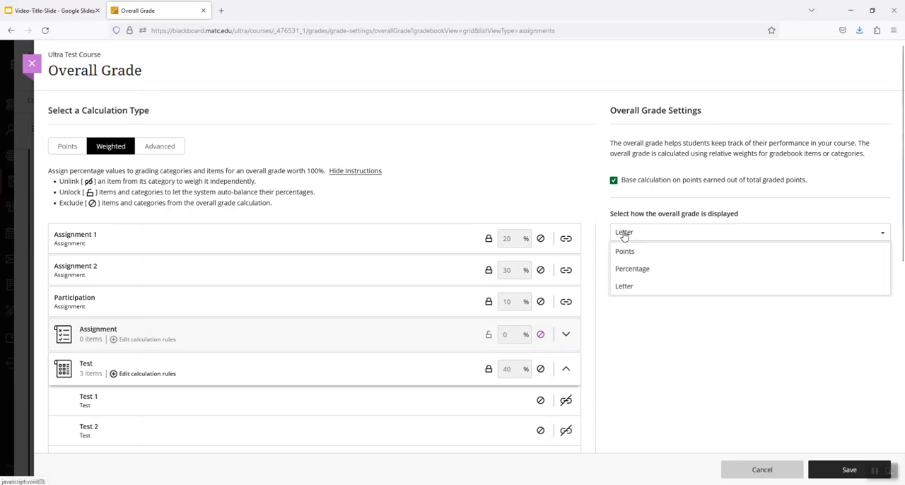
{"action": "left_click", "coordinate": [630, 270]}
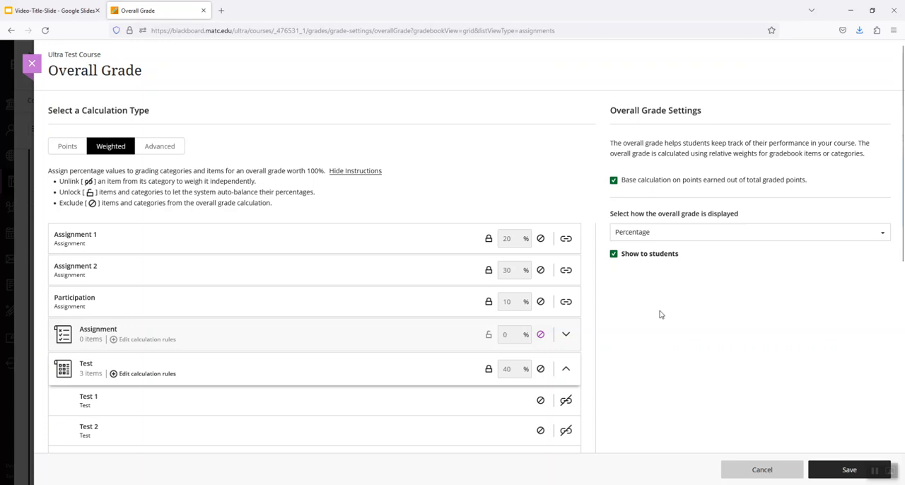
Save the overall grade setup and close the settings to return to the gradebook grid
{"action": "left_click", "coordinate": [816, 469]}
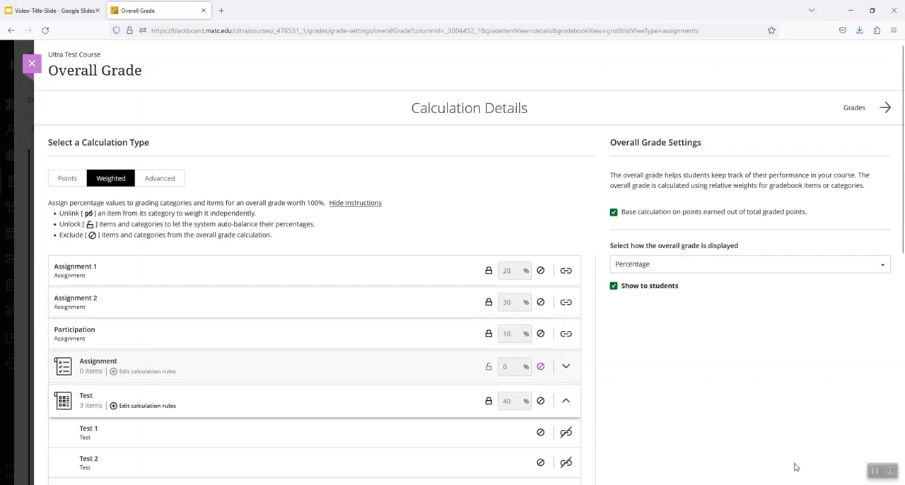
{"action": "left_click", "coordinate": [32, 65]}
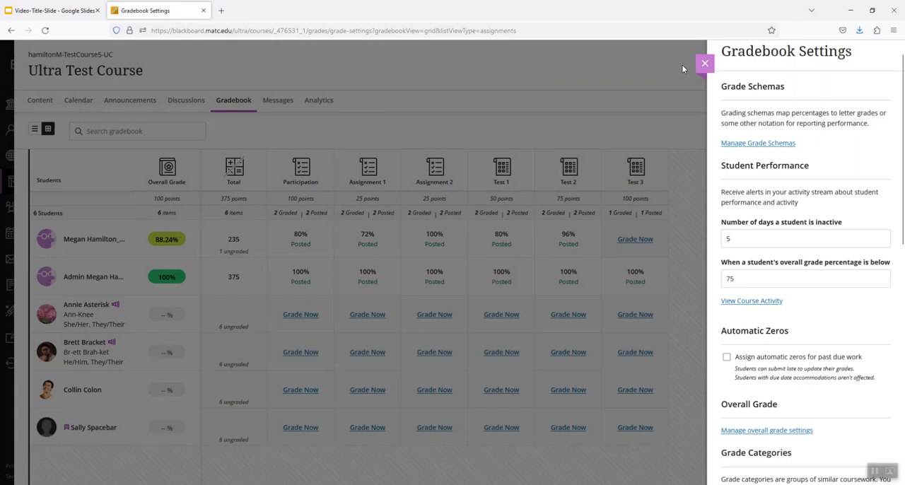
{"action": "left_click", "coordinate": [705, 64]}
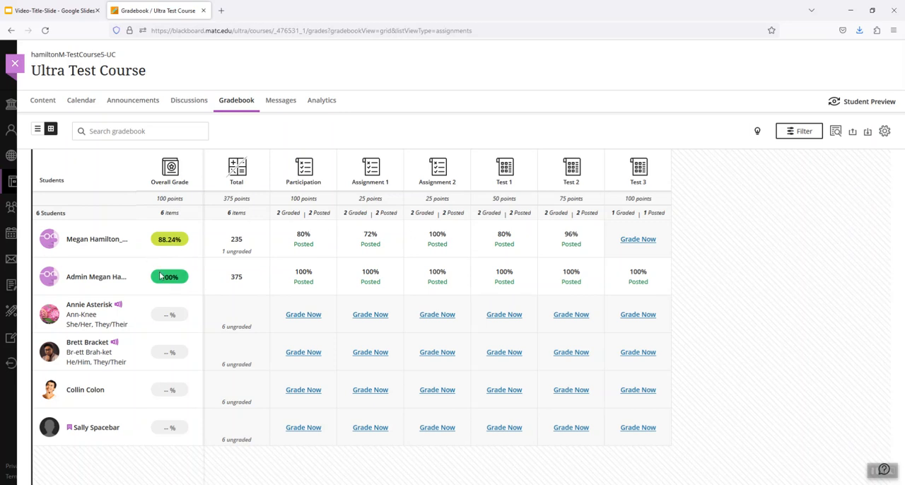
Review the percentage ranges in the course's Letter grade schema, open the A range's lower limit for editing, and return to the gradebook grid
{"action": "left_click", "coordinate": [884, 132]}
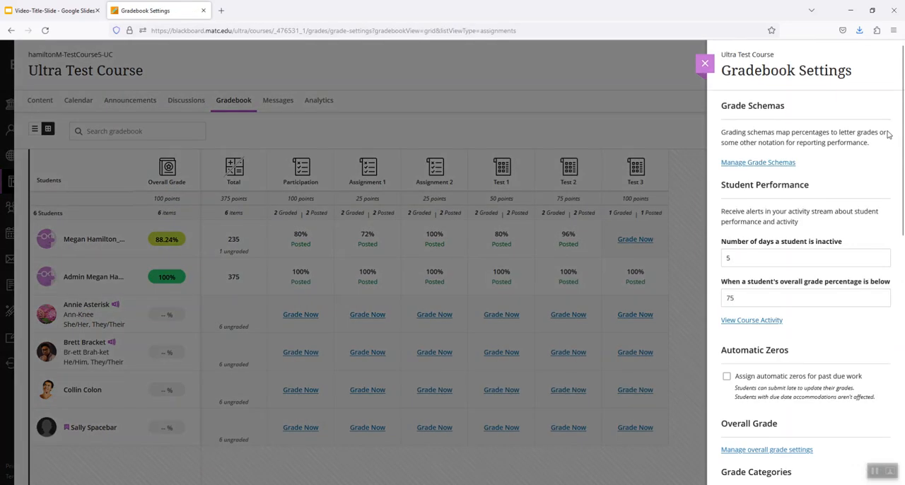
{"action": "left_click", "coordinate": [704, 63]}
{"action": "left_click", "coordinate": [884, 131]}
{"action": "left_click", "coordinate": [767, 162]}
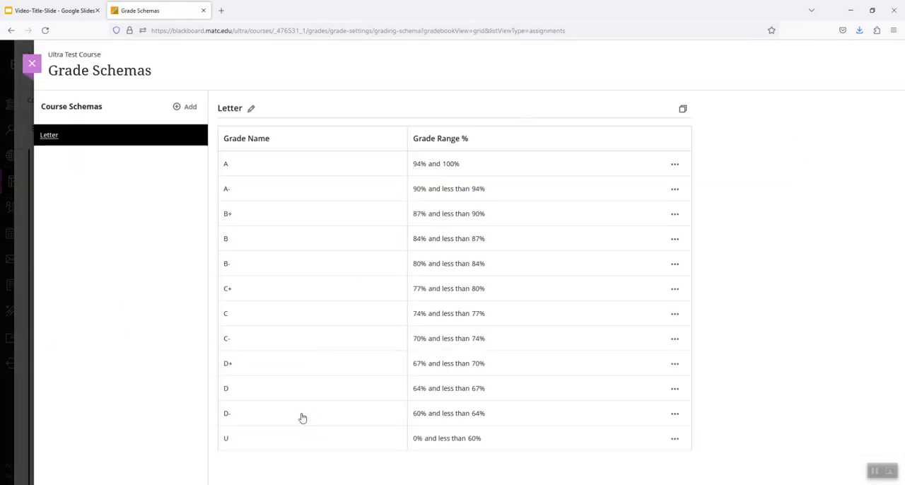
{"action": "left_click", "coordinate": [421, 166]}
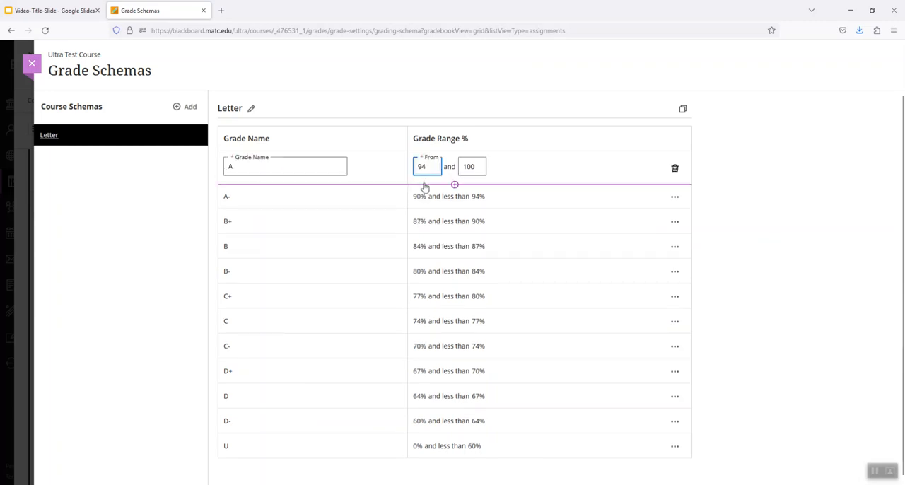
{"action": "left_click", "coordinate": [751, 187]}
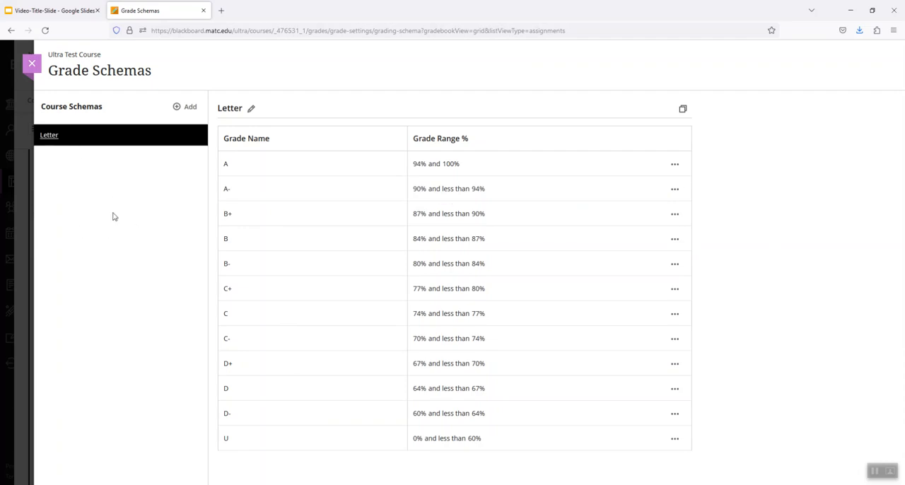
{"action": "left_click", "coordinate": [34, 66]}
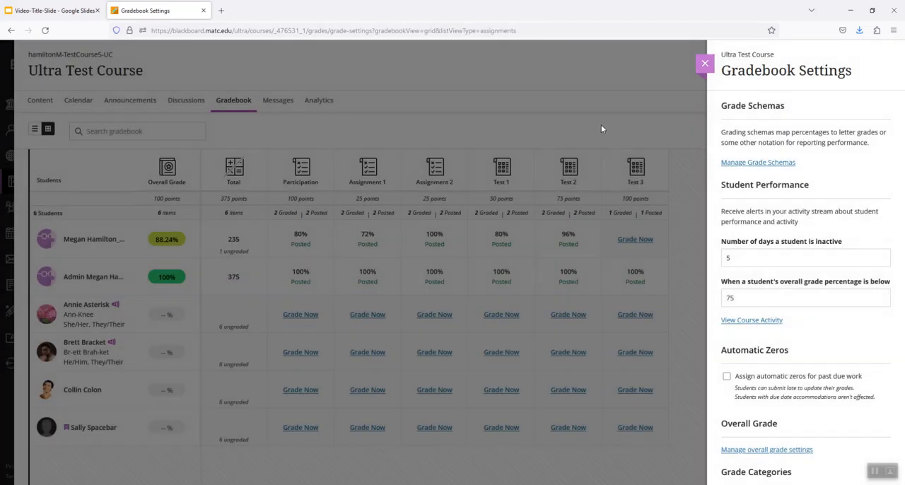
{"action": "left_click", "coordinate": [706, 64]}
Edit the Overall Grade column so the overall grade is displayed as Letter, and save the setting
{"action": "left_click", "coordinate": [168, 171]}
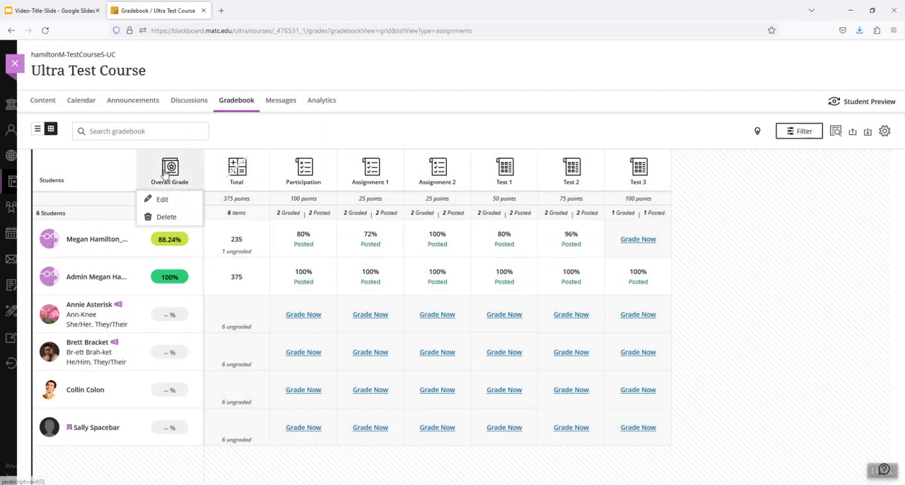
{"action": "left_click", "coordinate": [161, 200]}
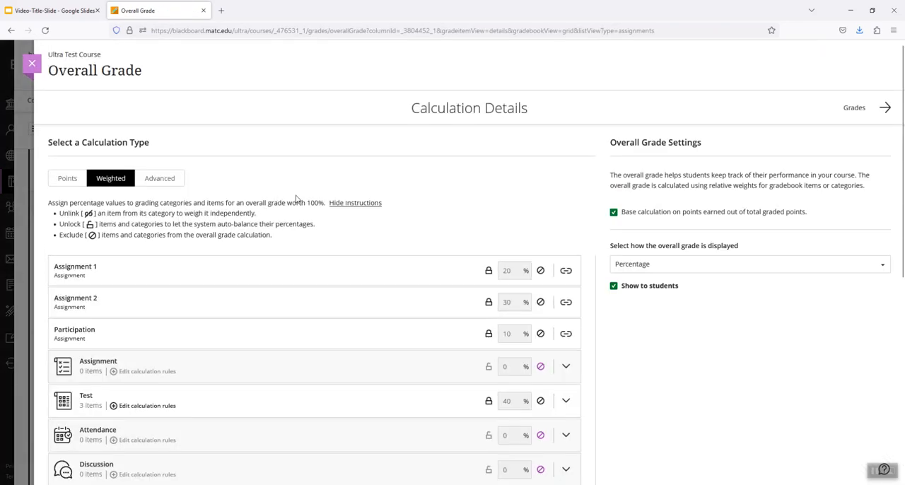
{"action": "left_click", "coordinate": [654, 264]}
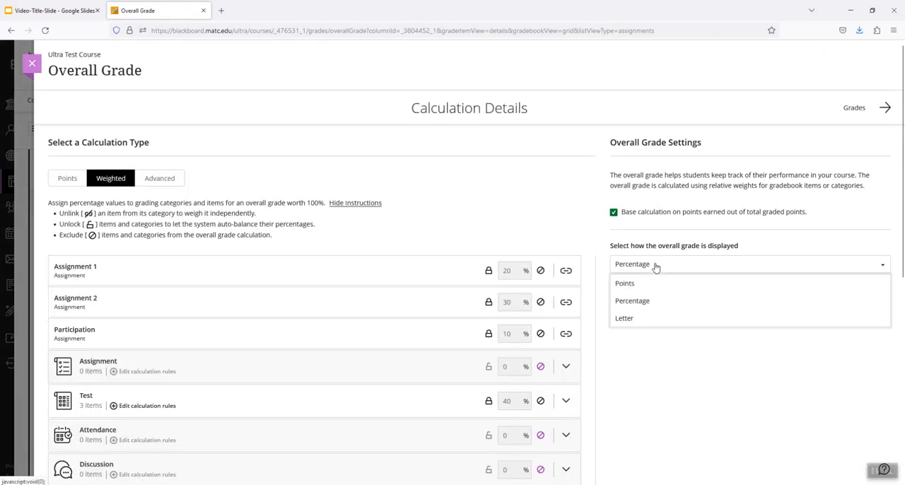
{"action": "left_click", "coordinate": [625, 318]}
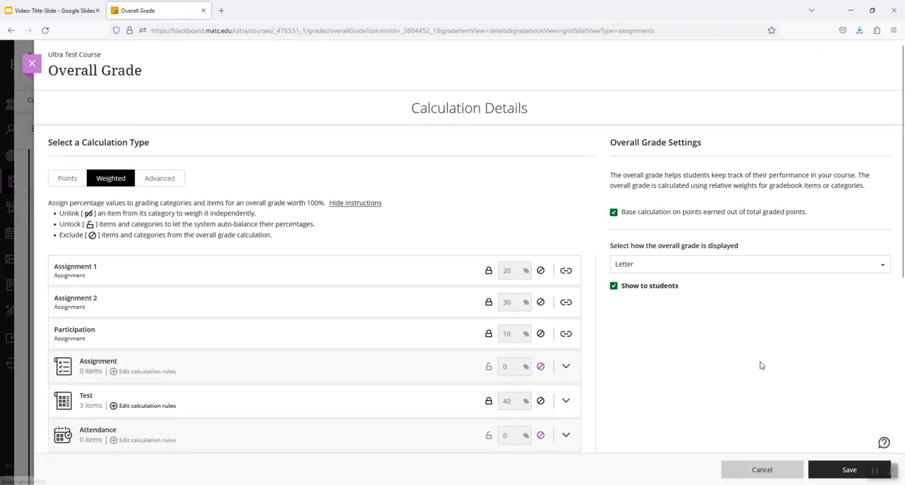
{"action": "left_click", "coordinate": [827, 470]}
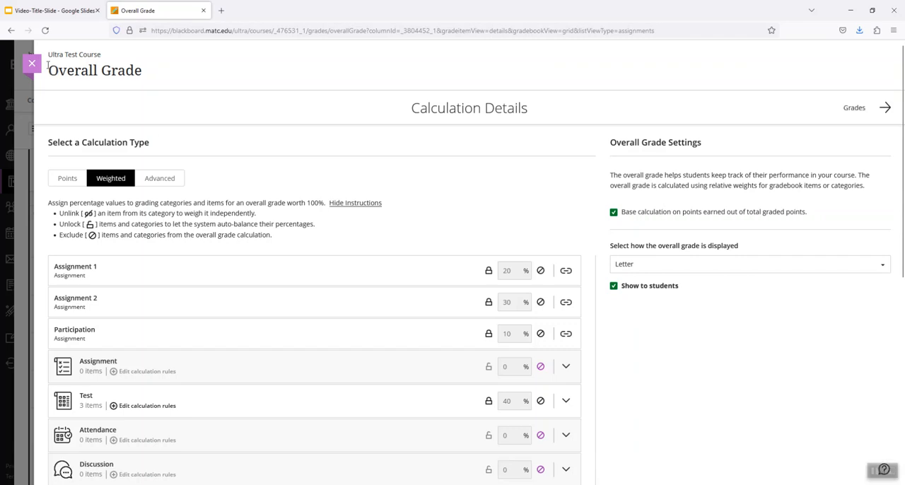